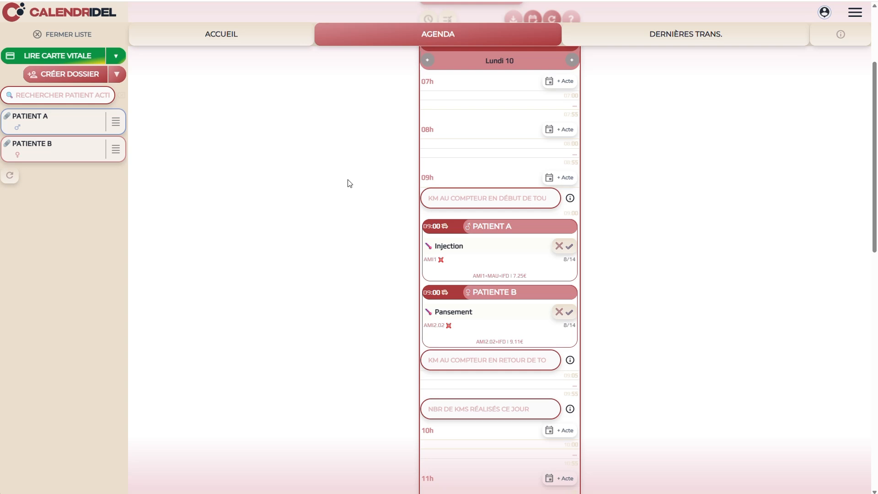
Scroll the agenda and open Patient A's file from the patient list
{"action": "scroll", "coordinate": [350, 184], "scroll_direction": "down", "scroll_amount": 1}
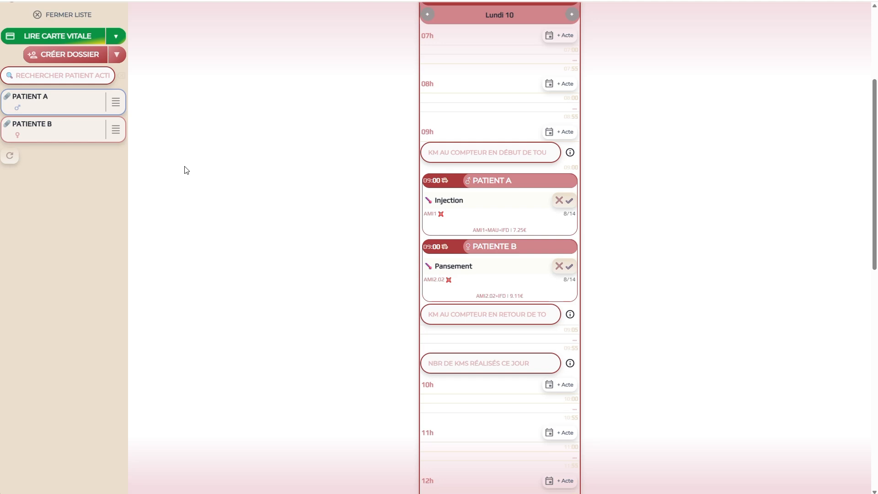
{"action": "left_click", "coordinate": [62, 111]}
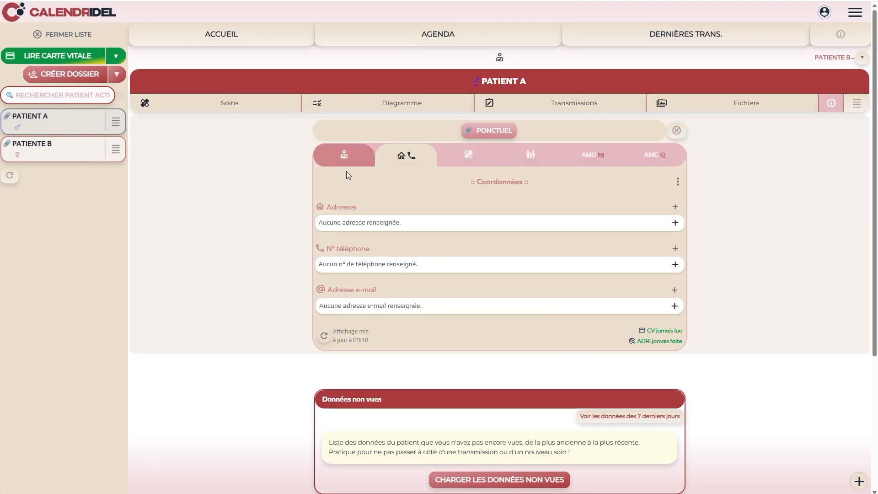
{"action": "left_click", "coordinate": [676, 207]}
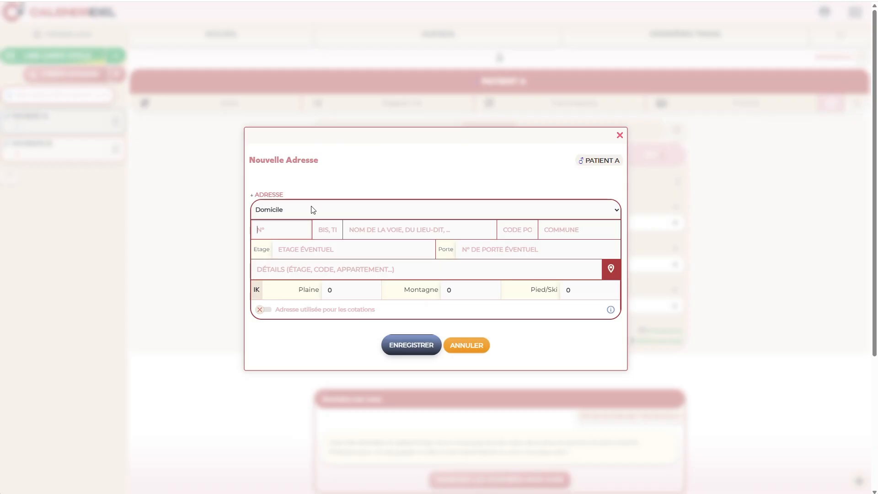
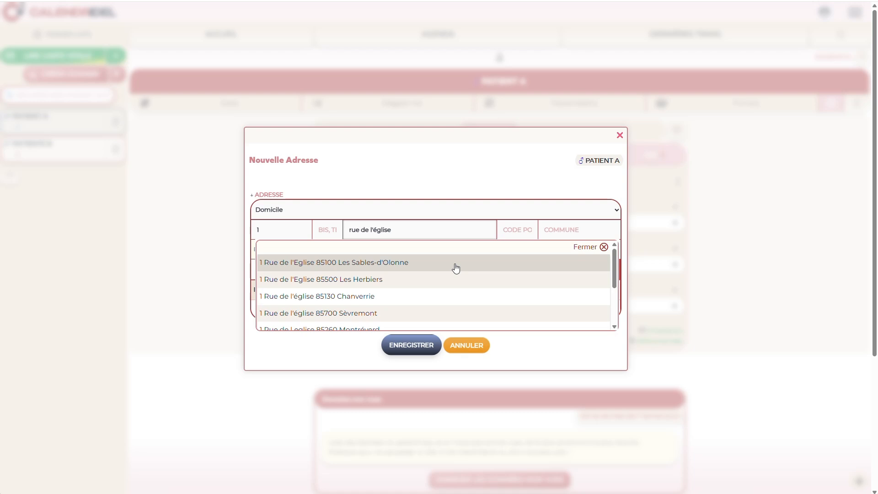
{"action": "scroll", "coordinate": [455, 268], "scroll_direction": "down", "scroll_amount": 3}
{"action": "scroll", "coordinate": [417, 286], "scroll_direction": "up", "scroll_amount": 3}
{"action": "left_click", "coordinate": [304, 267]}
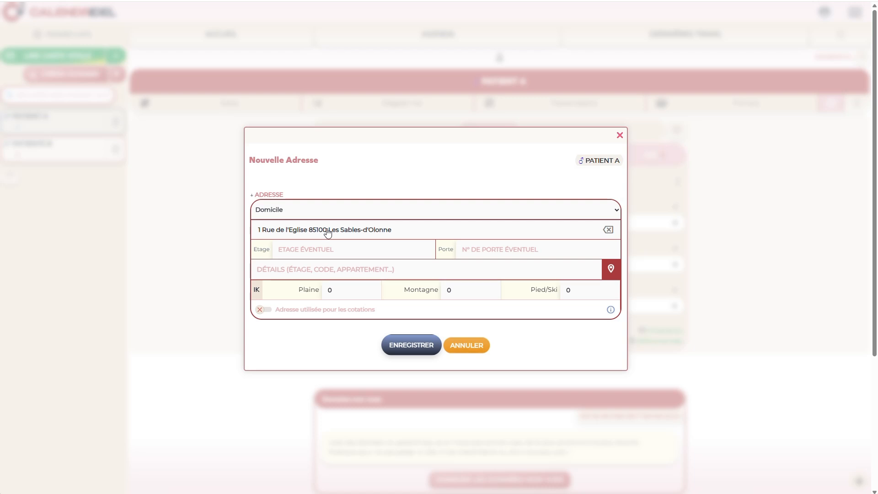
{"action": "left_click", "coordinate": [336, 289]}
{"action": "left_click", "coordinate": [372, 287]}
{"action": "left_click", "coordinate": [372, 287]}
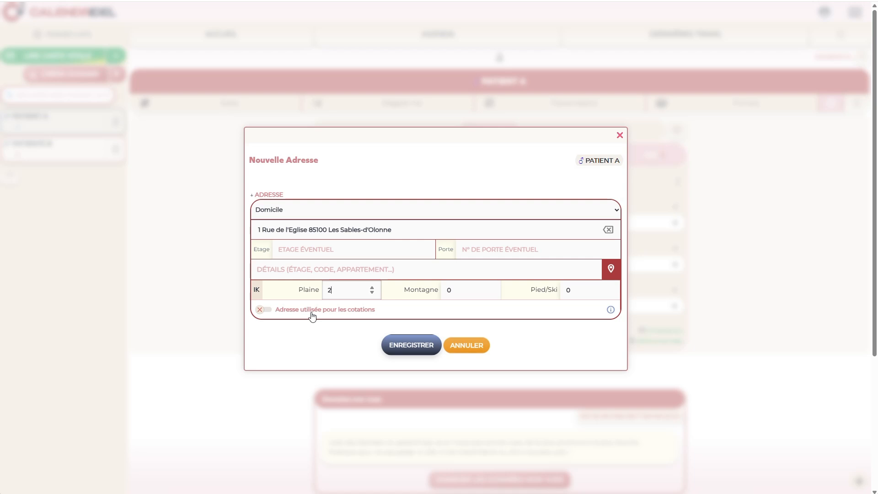
{"action": "key", "text": "Return"}
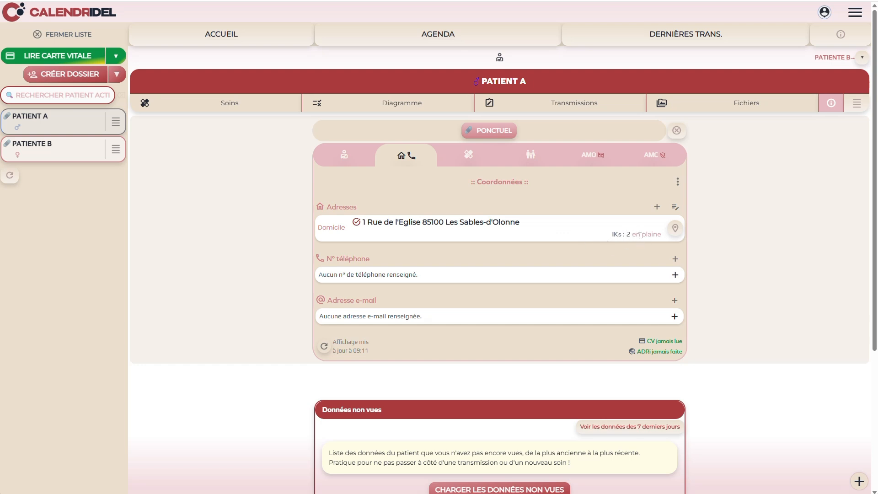
{"action": "left_click", "coordinate": [44, 156]}
{"action": "left_click", "coordinate": [676, 208]}
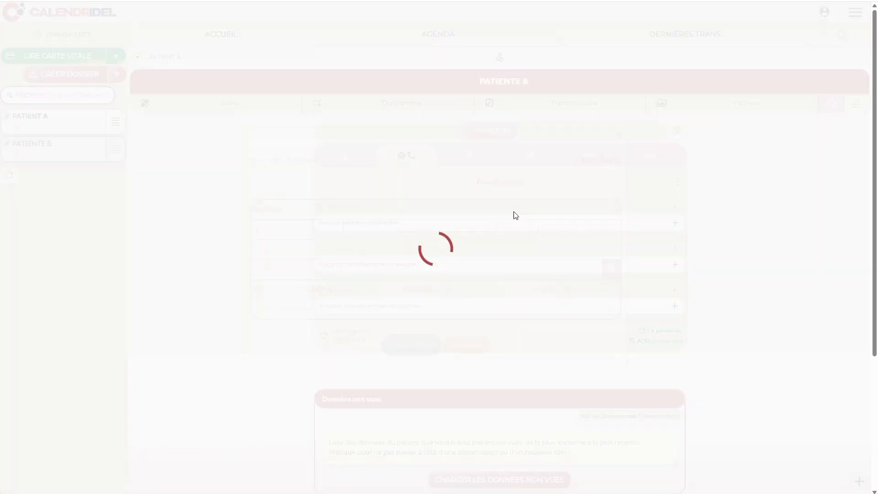
{"action": "key", "text": "Tab"}
{"action": "key", "text": "Tab"}
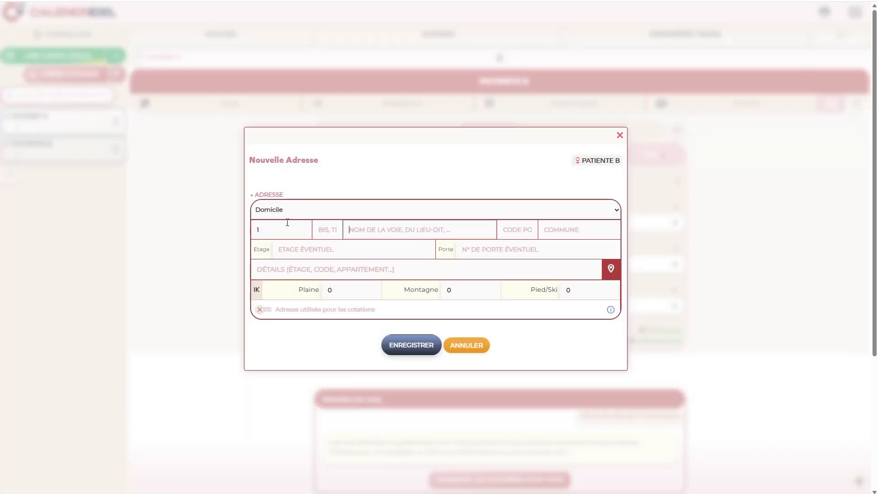
{"action": "left_click", "coordinate": [326, 264]}
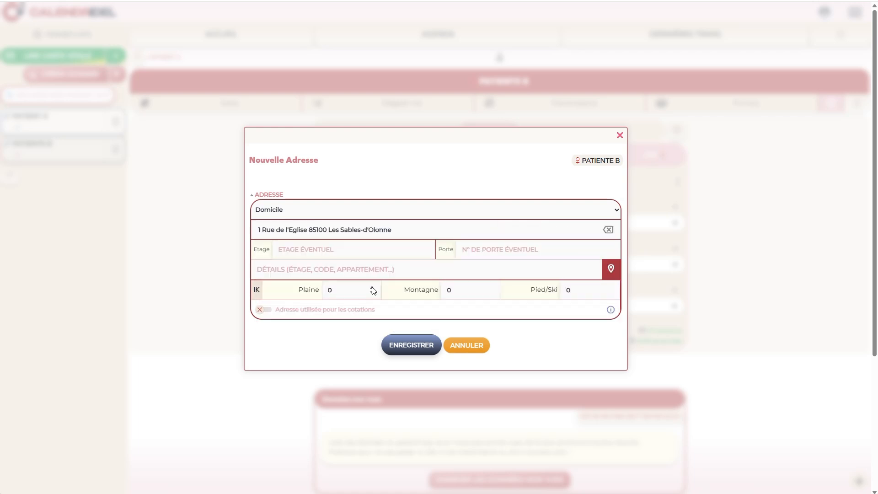
{"action": "left_click", "coordinate": [372, 288]}
{"action": "left_click", "coordinate": [372, 288]}
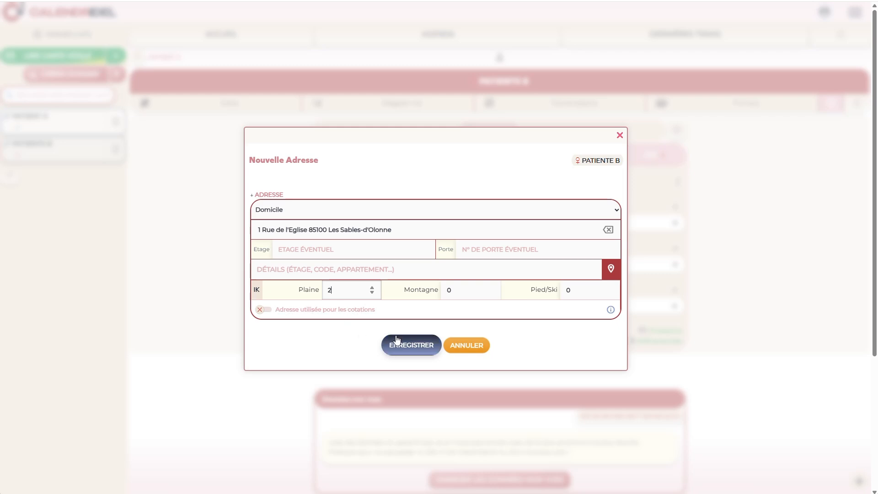
{"action": "left_click", "coordinate": [410, 345]}
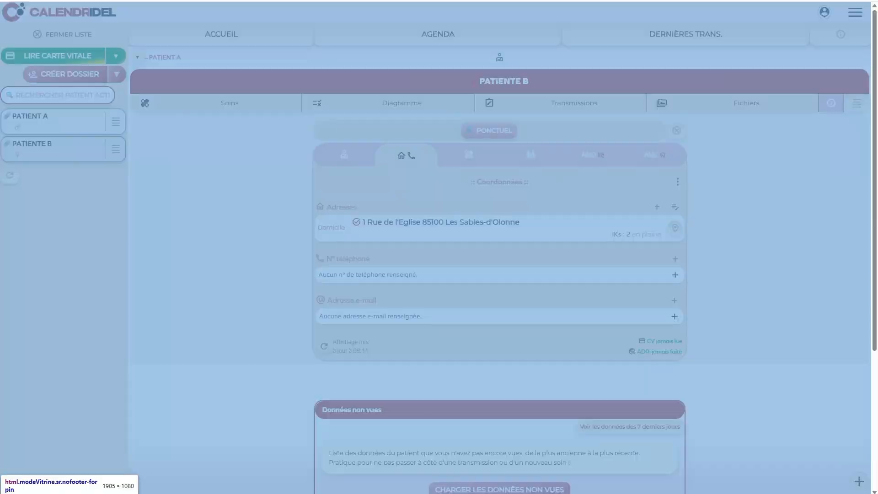
Switch between Patient A's and Patiente B's files, ending on Patient A
{"action": "left_click", "coordinate": [52, 120]}
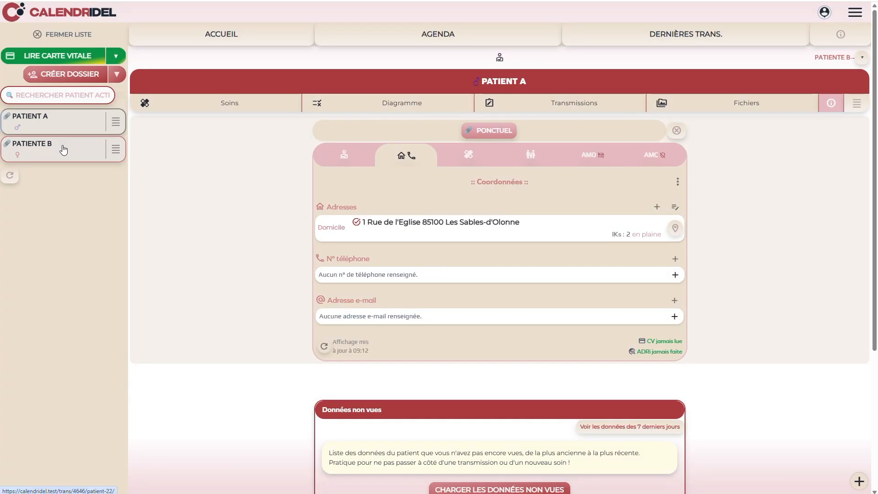
{"action": "left_click", "coordinate": [66, 148]}
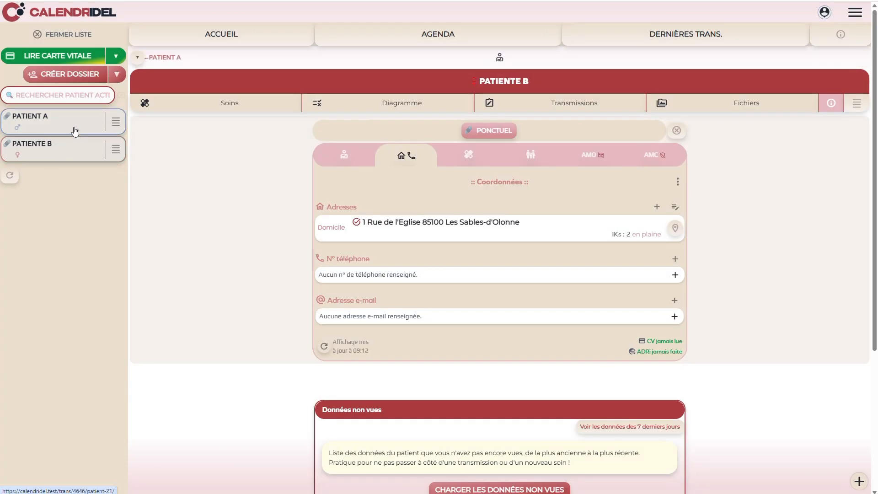
{"action": "left_click", "coordinate": [76, 131]}
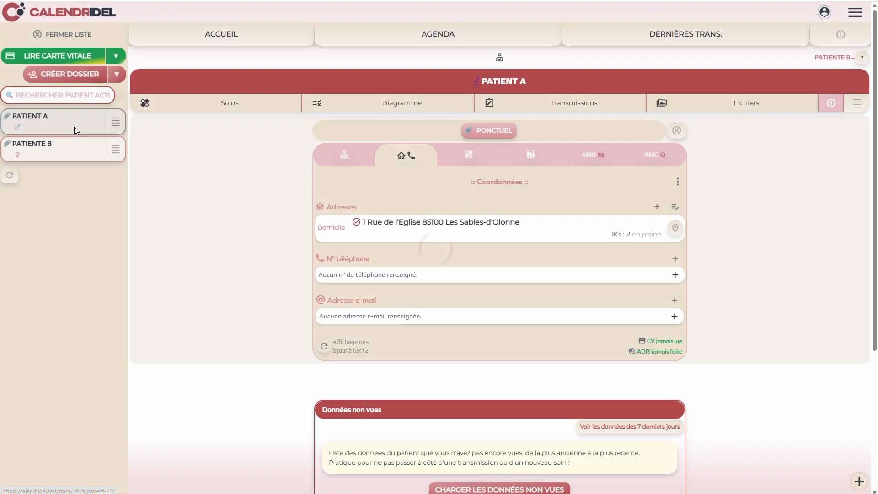
Return to the day agenda to check the 09:00 Injection and Pansement acts with IFD and 2IKP
{"action": "left_click", "coordinate": [454, 41]}
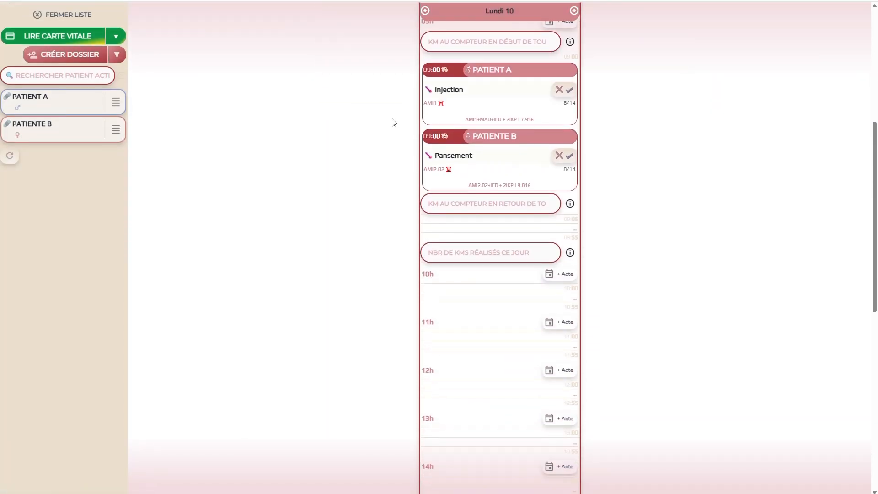
{"action": "scroll", "coordinate": [381, 137], "scroll_direction": "up", "scroll_amount": 3}
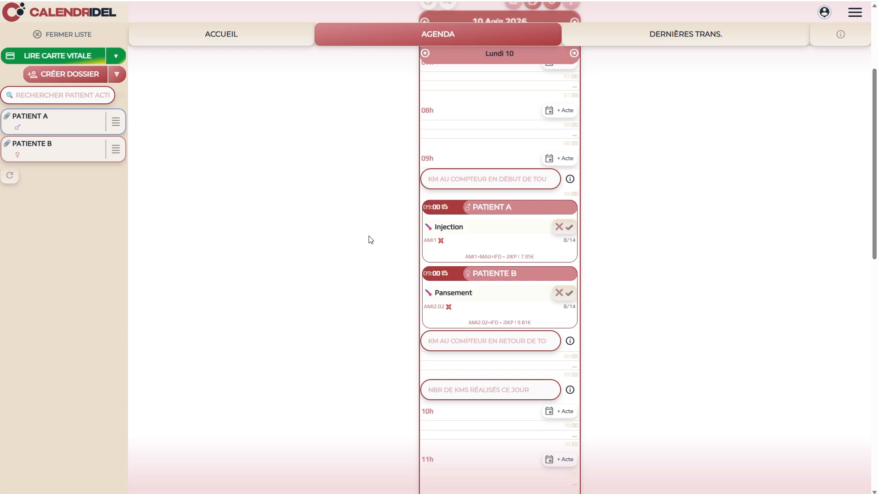
Add an 'Époux de' link from Patient A to PATIENTE B in his relationship information
{"action": "left_click", "coordinate": [60, 129]}
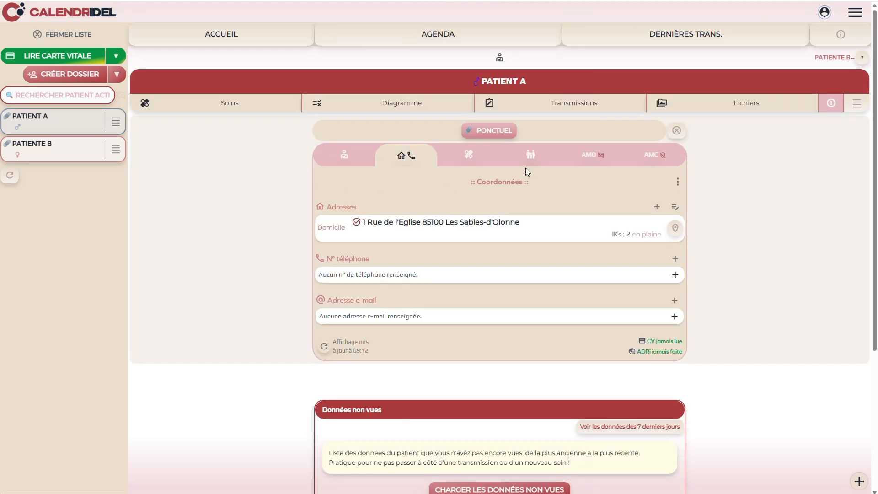
{"action": "left_click", "coordinate": [532, 162]}
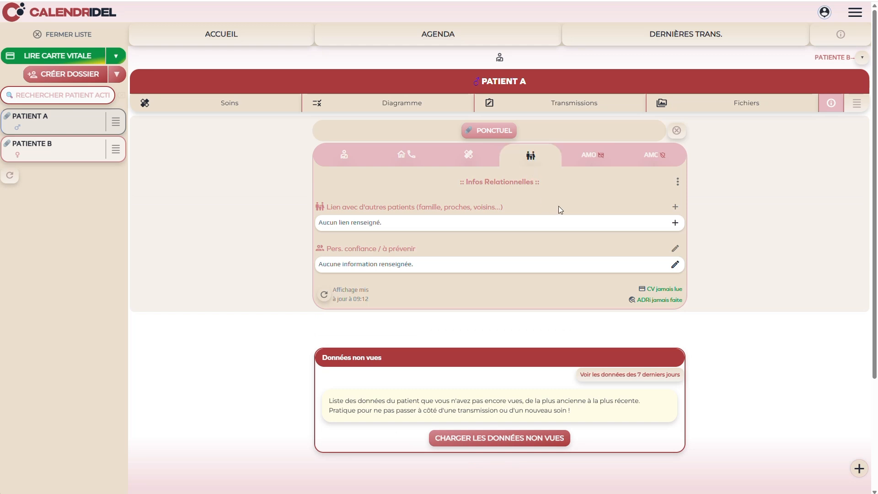
{"action": "left_click", "coordinate": [676, 208]}
{"action": "left_click", "coordinate": [349, 227]}
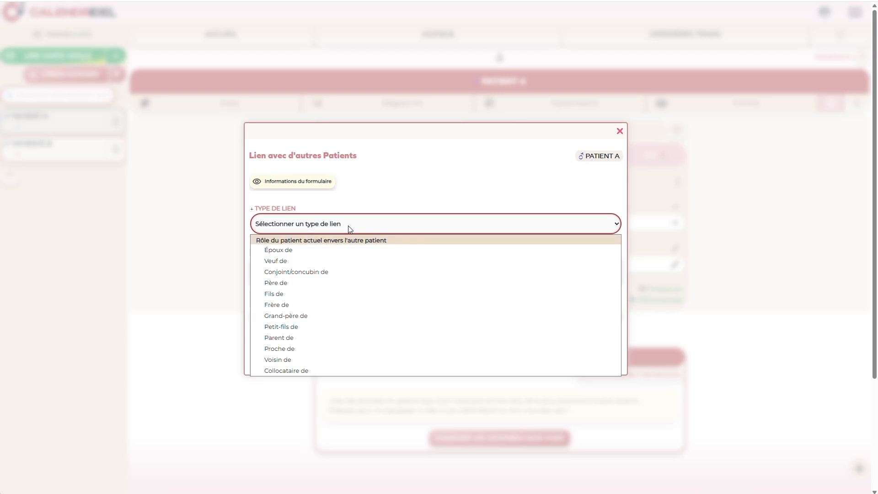
{"action": "left_click", "coordinate": [277, 250]}
{"action": "left_click", "coordinate": [315, 263]}
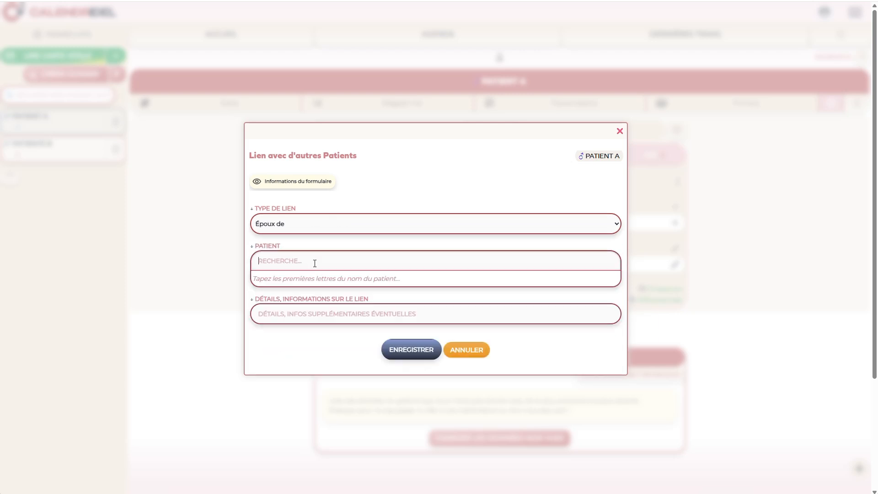
{"action": "type", "text": "patient"}
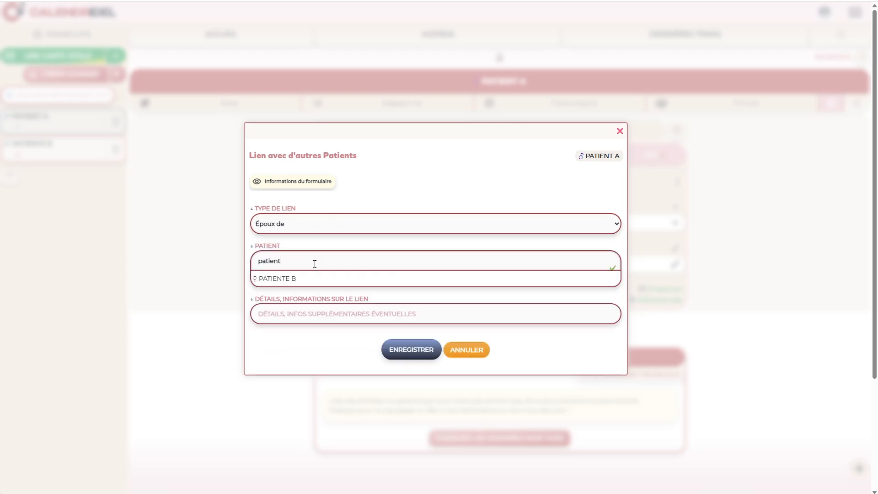
{"action": "left_click", "coordinate": [303, 280]}
{"action": "left_click", "coordinate": [403, 349]}
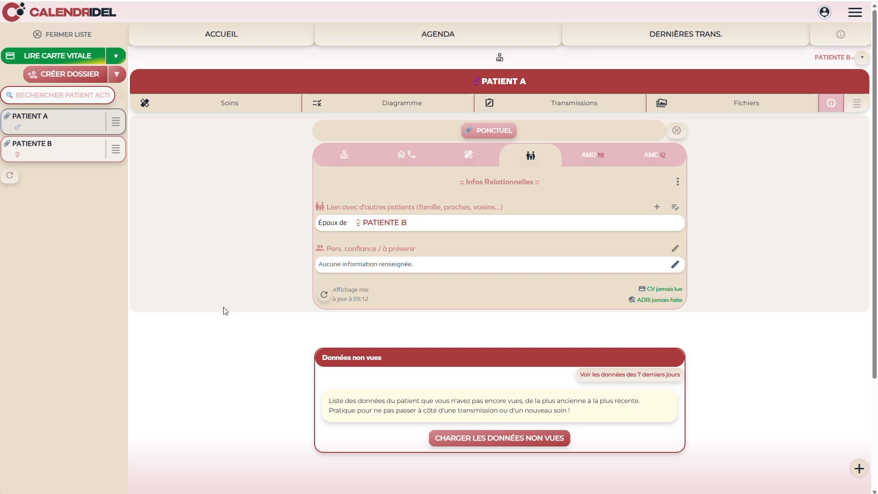
Back on the agenda, review Patiente B's Pansement, now coded AMI2.02 at 6.36€
{"action": "left_click", "coordinate": [395, 43]}
{"action": "scroll", "coordinate": [394, 41], "scroll_direction": "down", "scroll_amount": 6}
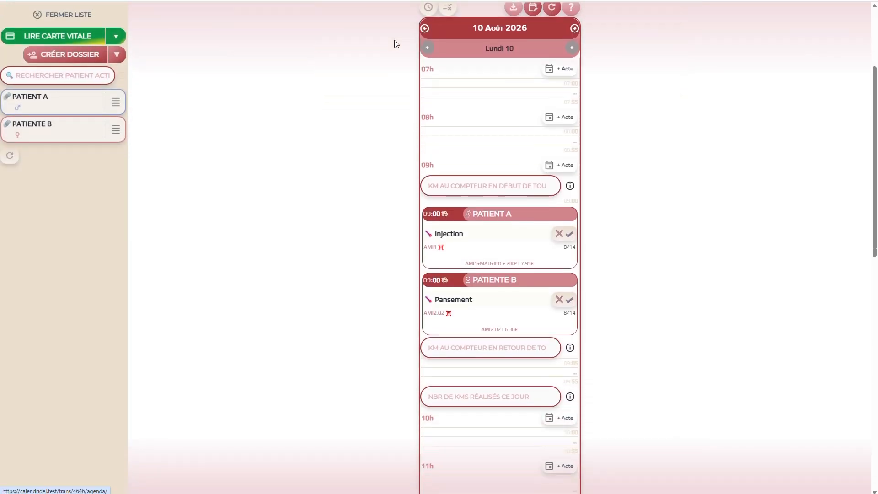
{"action": "scroll", "coordinate": [363, 105], "scroll_direction": "up", "scroll_amount": 2}
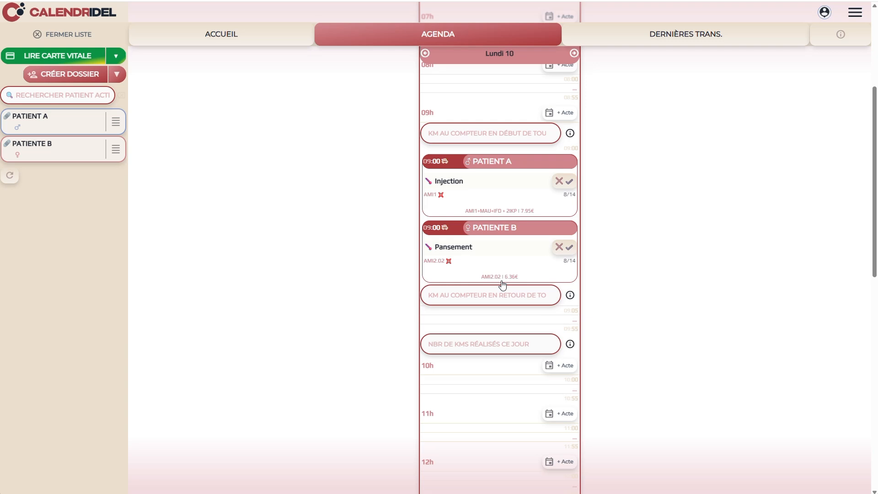
Validate Patient A's Injection and Patiente B's Pansement as performed
{"action": "left_click", "coordinate": [567, 183]}
{"action": "left_click", "coordinate": [566, 182]}
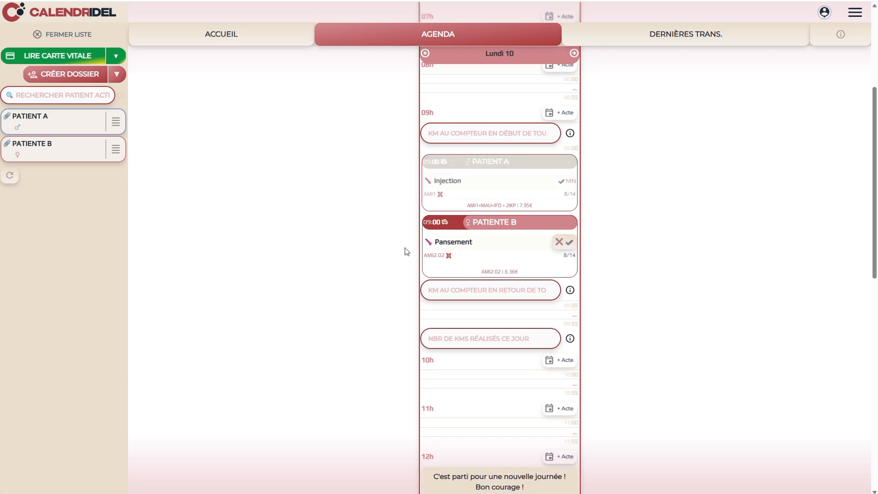
{"action": "left_click", "coordinate": [564, 246]}
{"action": "left_click", "coordinate": [564, 246]}
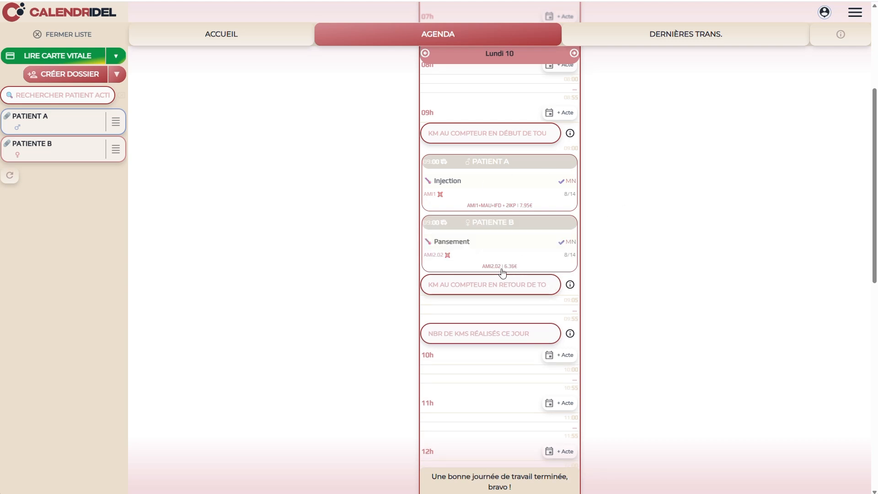
Open a billing session for the Pansement and then the Injection, closing each
{"action": "left_click", "coordinate": [569, 243]}
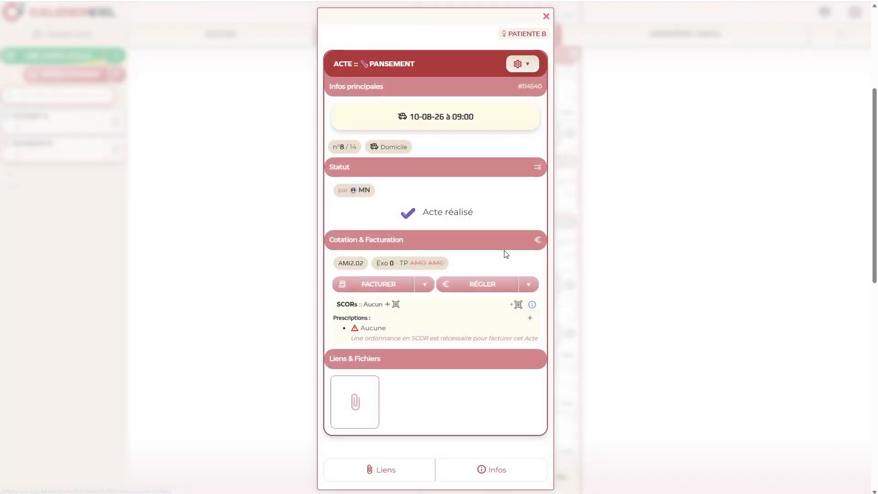
{"action": "left_click", "coordinate": [371, 294]}
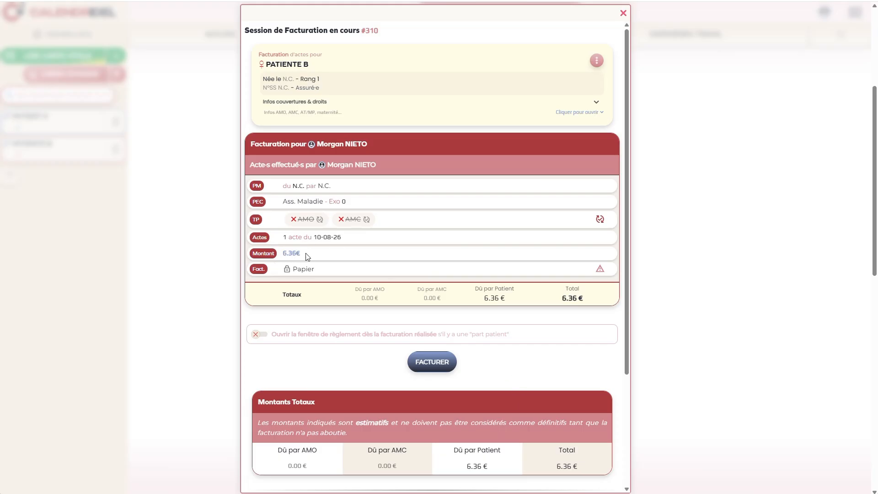
{"action": "left_click", "coordinate": [623, 13]}
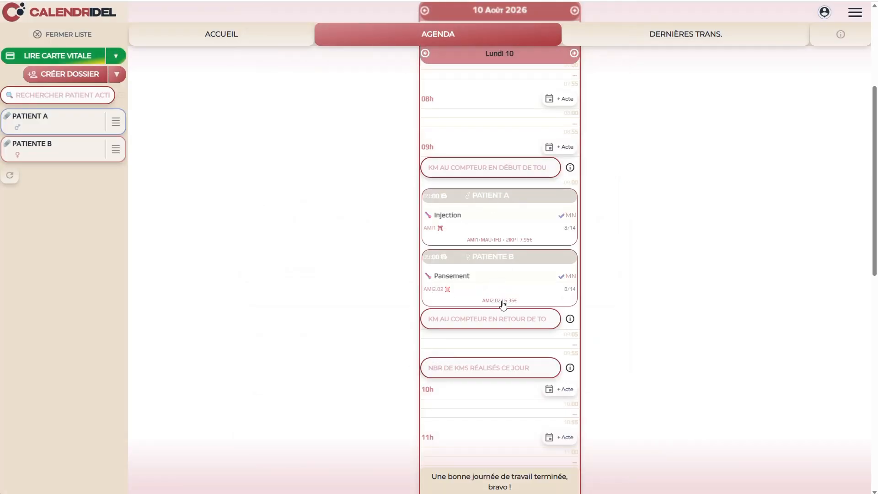
{"action": "left_click", "coordinate": [438, 229]}
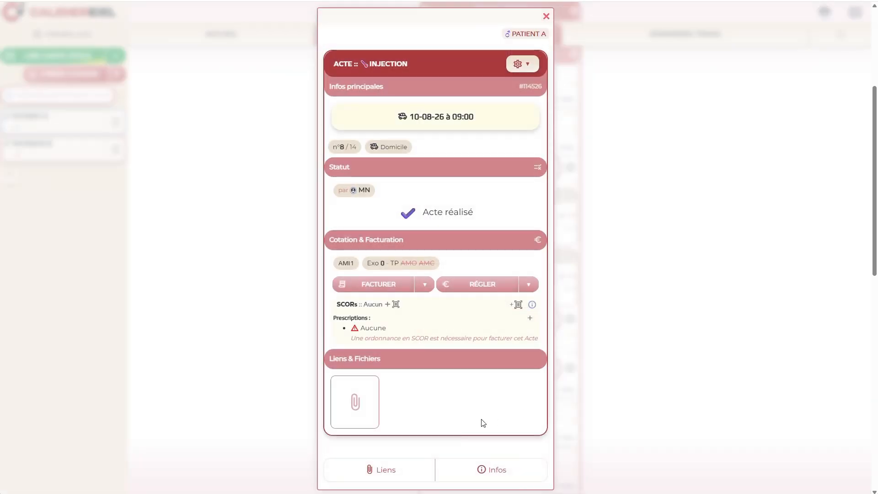
{"action": "left_click", "coordinate": [398, 290]}
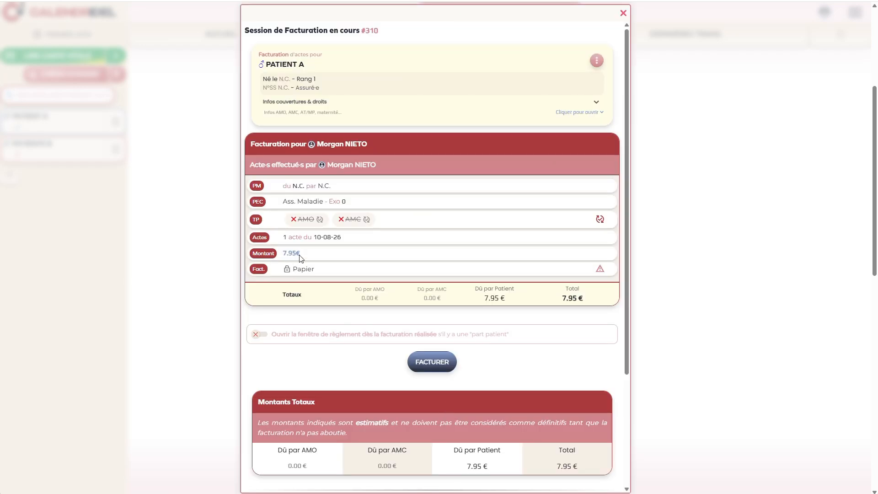
{"action": "left_click", "coordinate": [623, 13]}
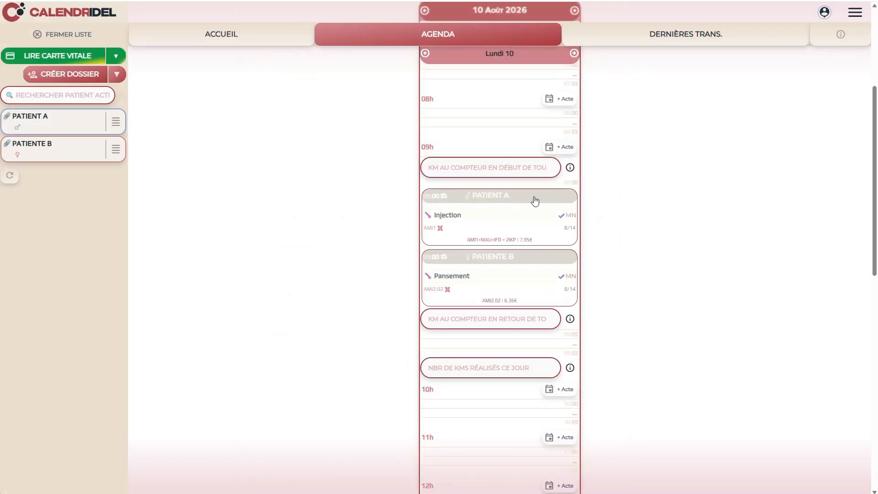